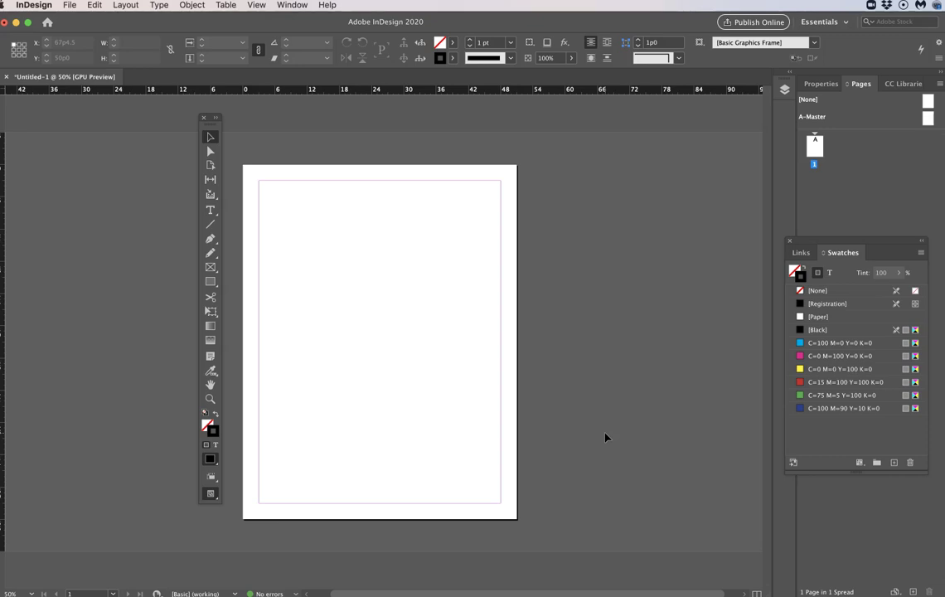
Step: Place the gesture-drawing MP4 video and draw its frame across the upper page
{"action": "left_click", "coordinate": [69, 5]}
{"action": "left_click", "coordinate": [83, 157]}
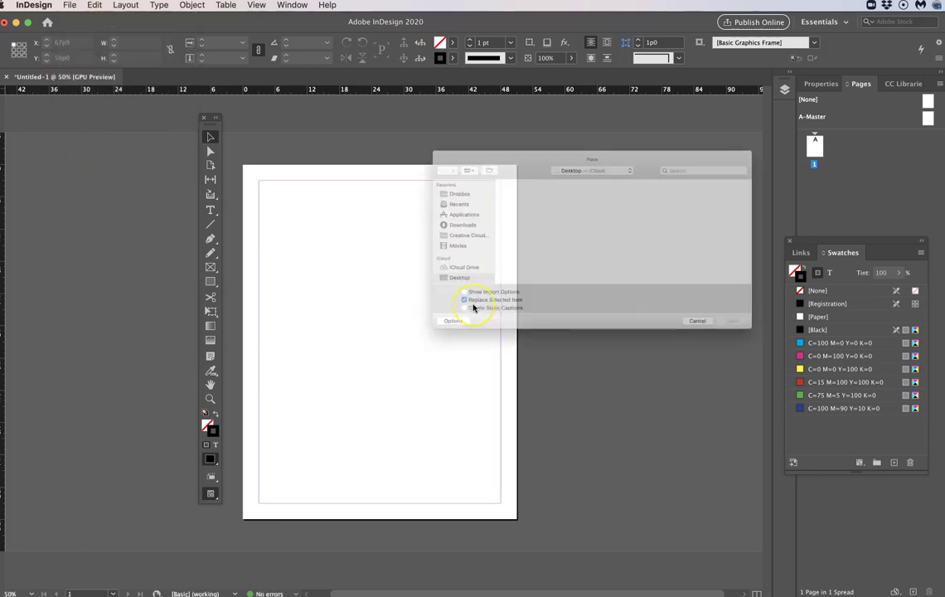
{"action": "left_click", "coordinate": [549, 175]}
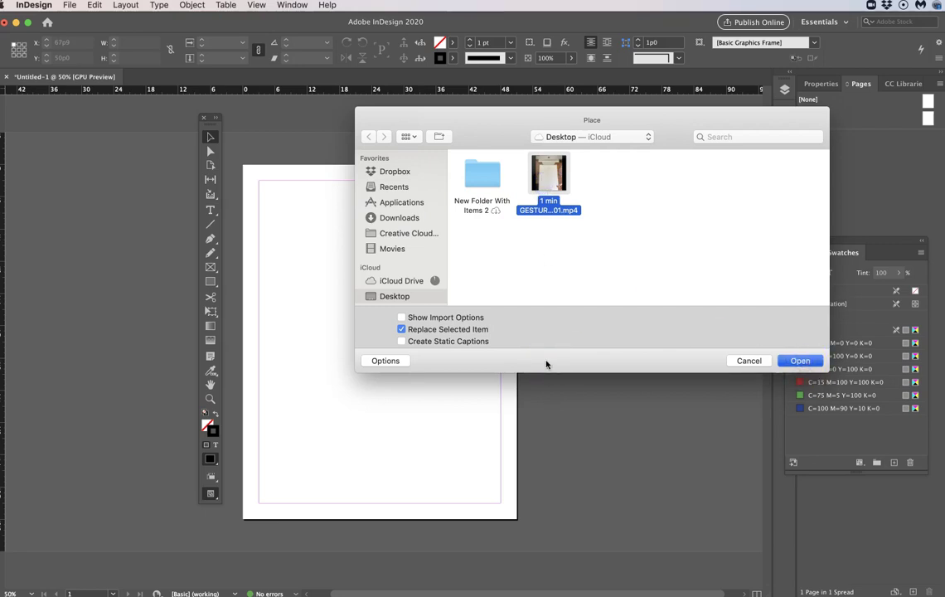
{"action": "key", "text": "Escape"}
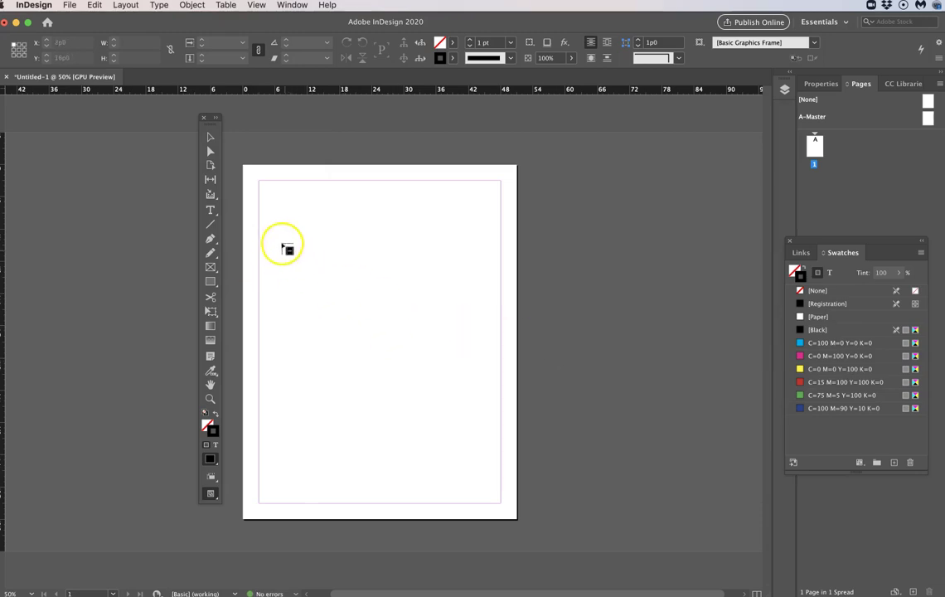
{"action": "left_click_drag", "start_coordinate": [277, 220], "coordinate": [468, 433]}
Step: Nudge the video frame slightly right into its final position
{"action": "left_click", "coordinate": [211, 137]}
{"action": "left_click_drag", "start_coordinate": [360, 260], "coordinate": [368, 257]}
{"action": "left_click", "coordinate": [624, 356]}
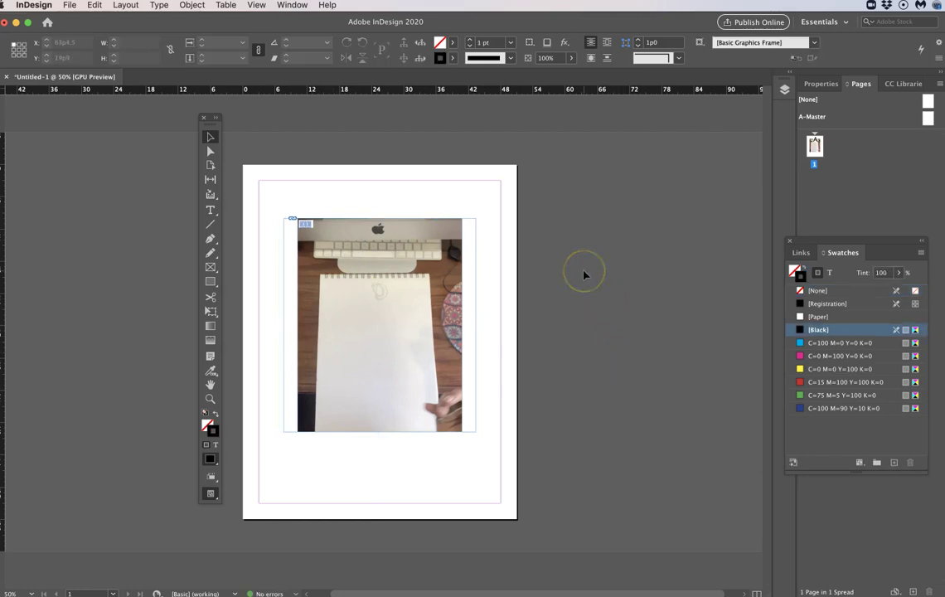
{"action": "left_click", "coordinate": [434, 249]}
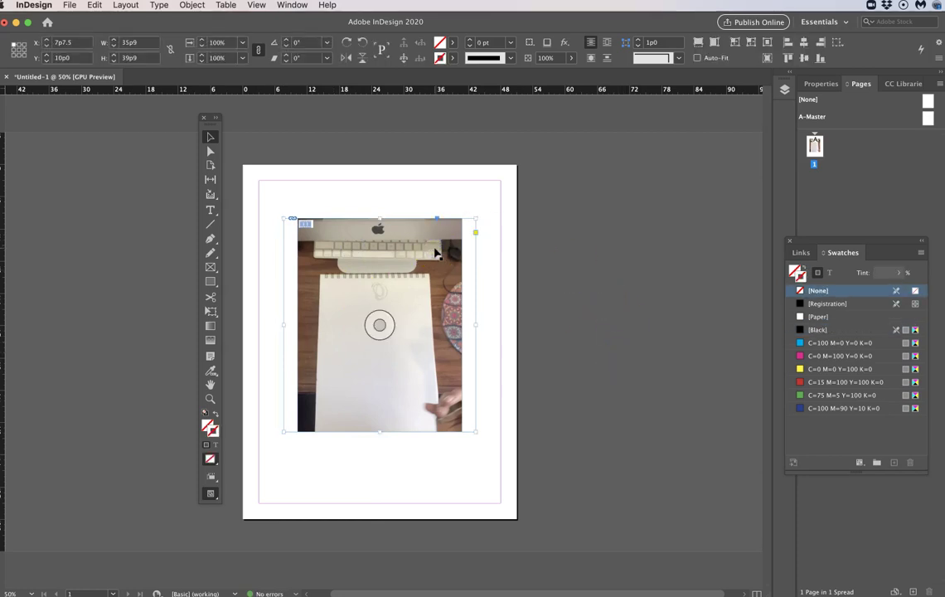
{"action": "left_click", "coordinate": [432, 253]}
{"action": "left_click", "coordinate": [387, 371]}
Step: Open the Media panel from Window > Interactive and float it beside the page
{"action": "left_click", "coordinate": [291, 5]}
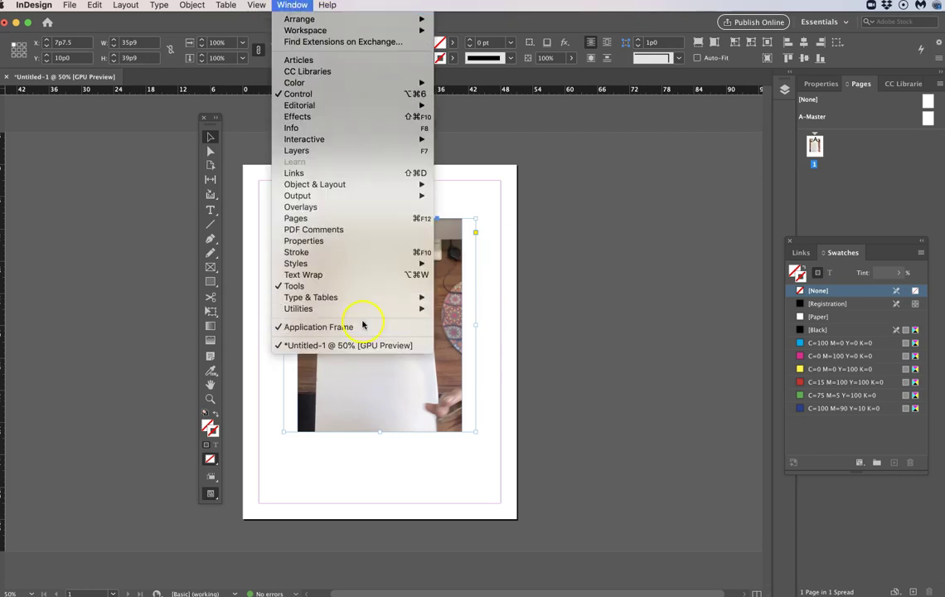
{"action": "mouse_move", "coordinate": [325, 138]}
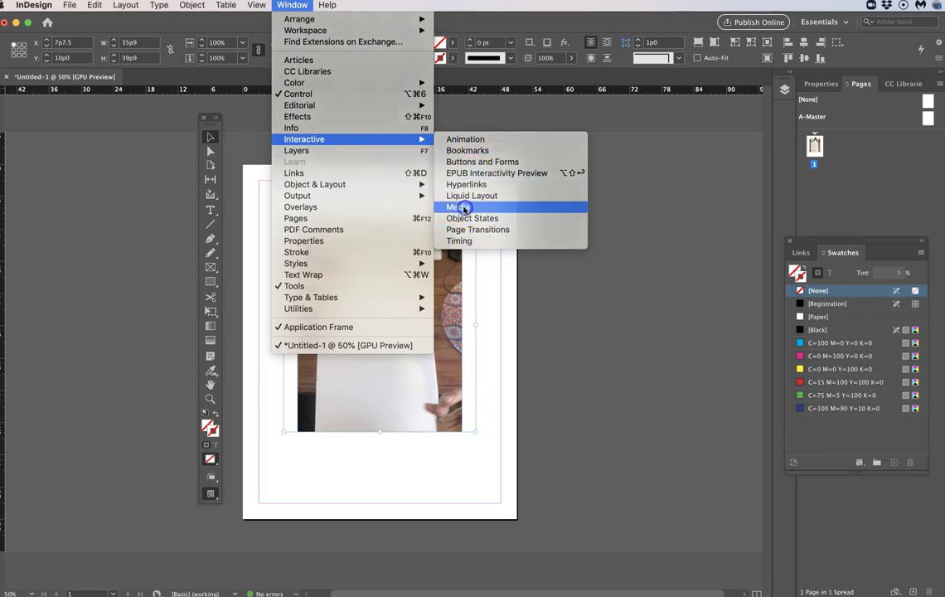
{"action": "left_click", "coordinate": [462, 208]}
{"action": "left_click_drag", "start_coordinate": [824, 135], "coordinate": [579, 199]}
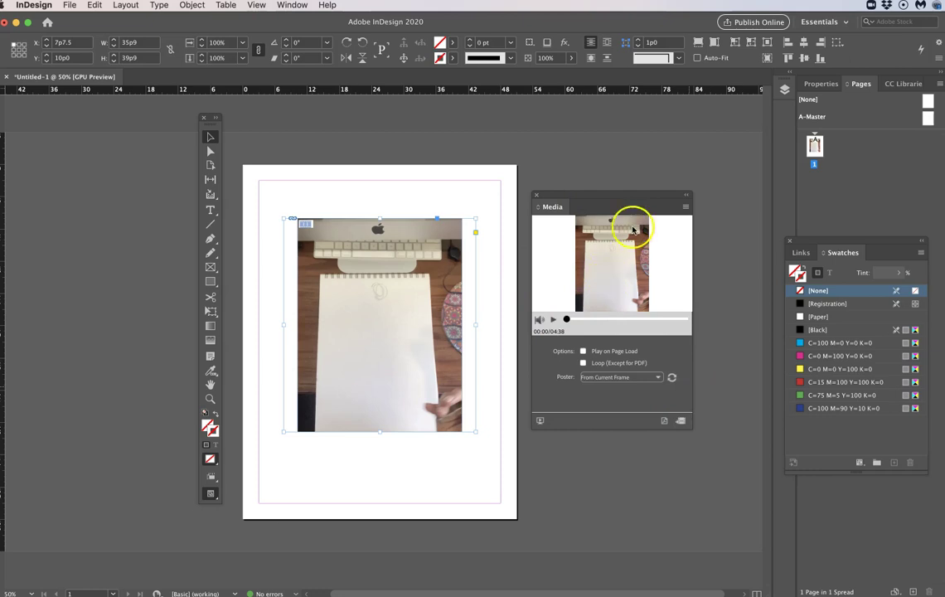
Step: Scrub the video preview to 01:23 and set the poster to From Current Frame
{"action": "left_click", "coordinate": [554, 320]}
{"action": "left_click", "coordinate": [554, 319]}
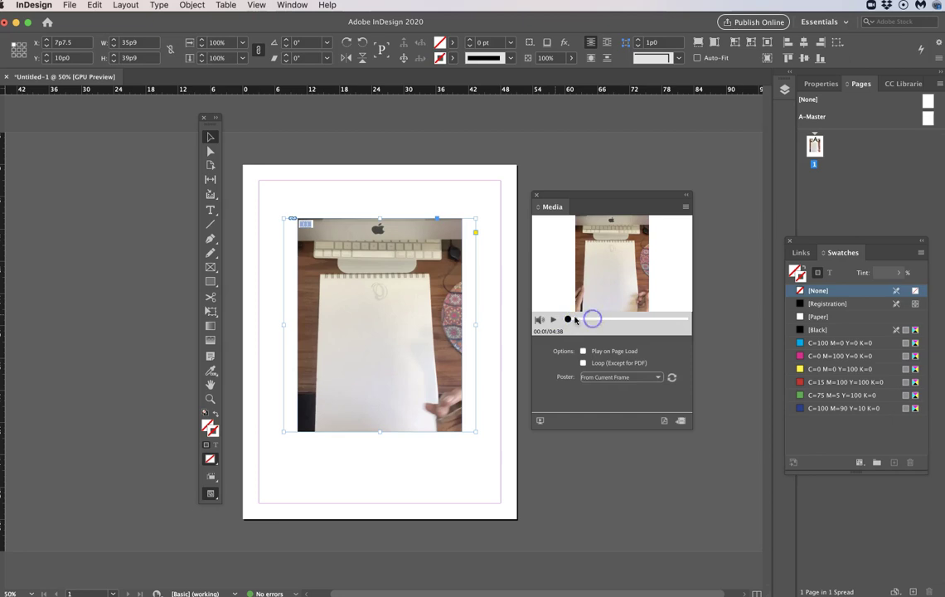
{"action": "left_click", "coordinate": [578, 320]}
{"action": "left_click", "coordinate": [601, 319]}
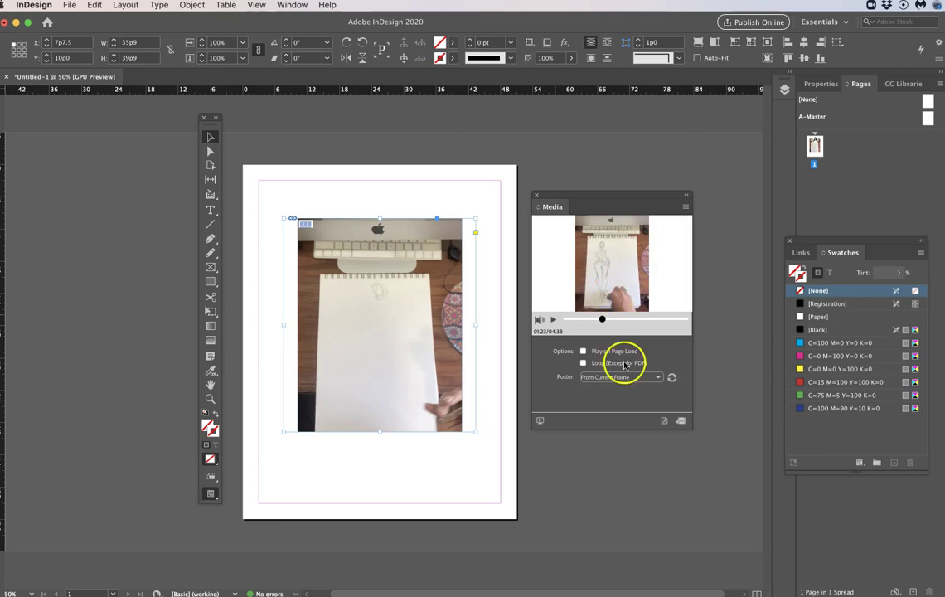
{"action": "left_click", "coordinate": [672, 378]}
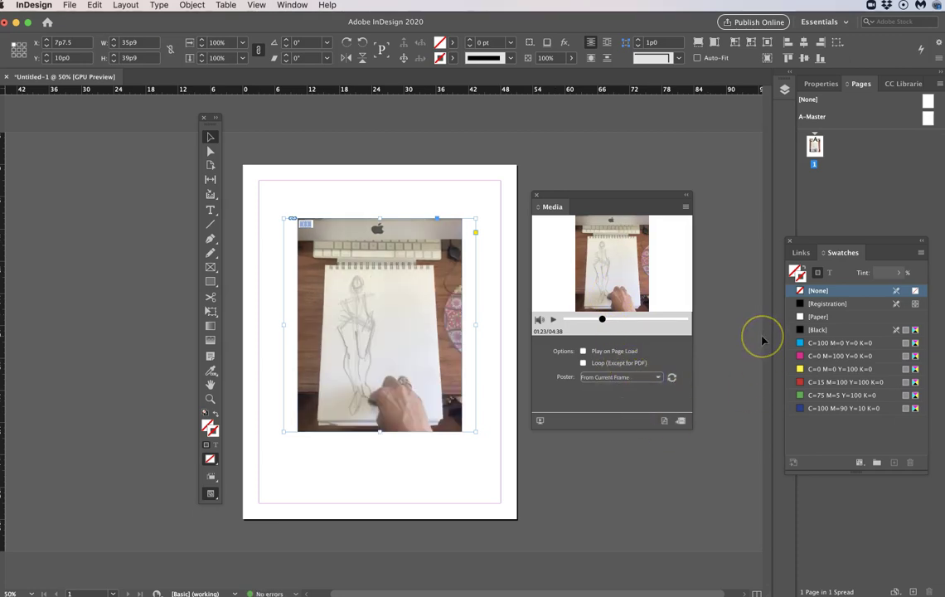
{"action": "left_click", "coordinate": [602, 351]}
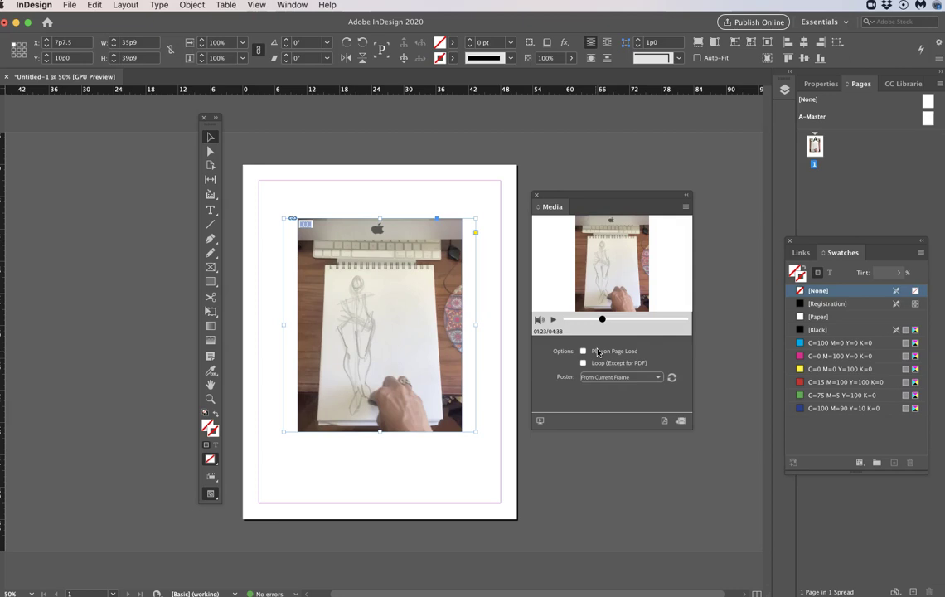
{"action": "left_click_drag", "start_coordinate": [623, 199], "coordinate": [630, 195]}
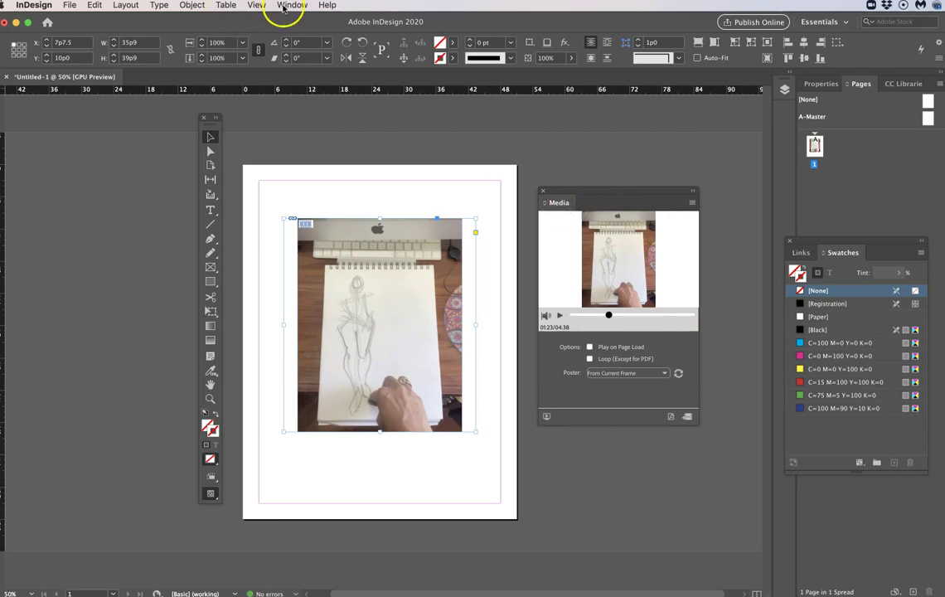
Step: Switch to the Interactive for PDF workspace and move the Media panel up and right
{"action": "left_click", "coordinate": [825, 22]}
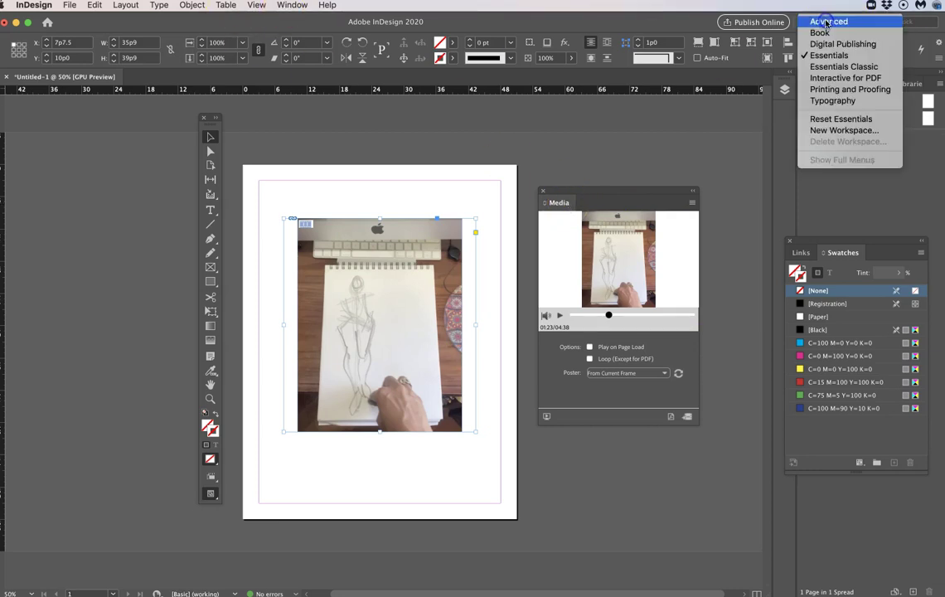
{"action": "left_click", "coordinate": [844, 78]}
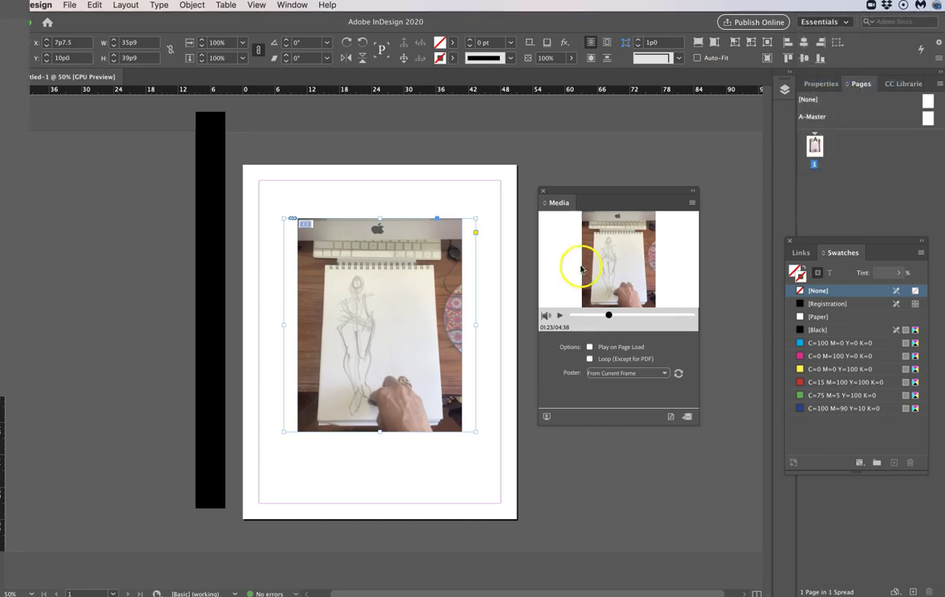
{"action": "left_click", "coordinate": [623, 191]}
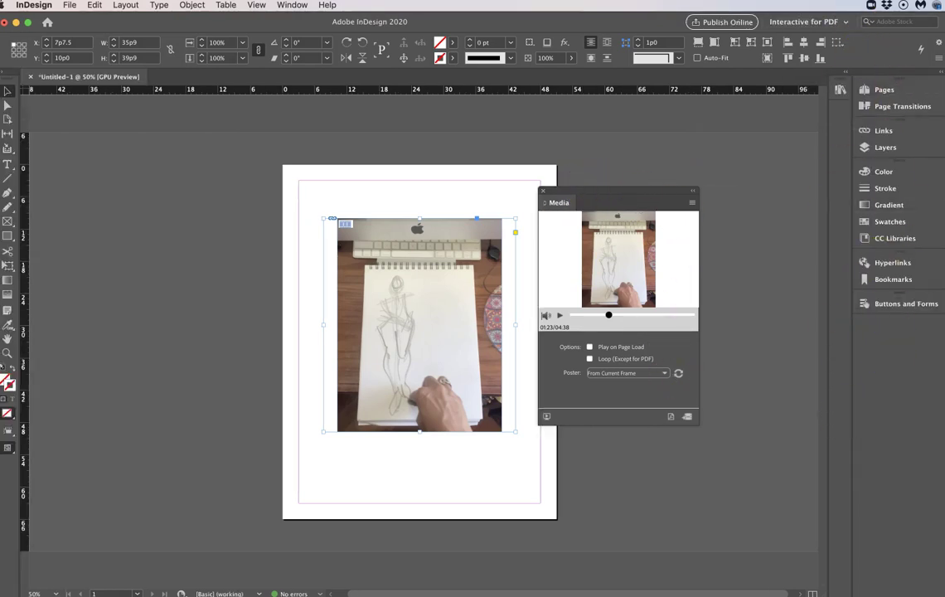
{"action": "left_click_drag", "start_coordinate": [610, 193], "coordinate": [637, 159]}
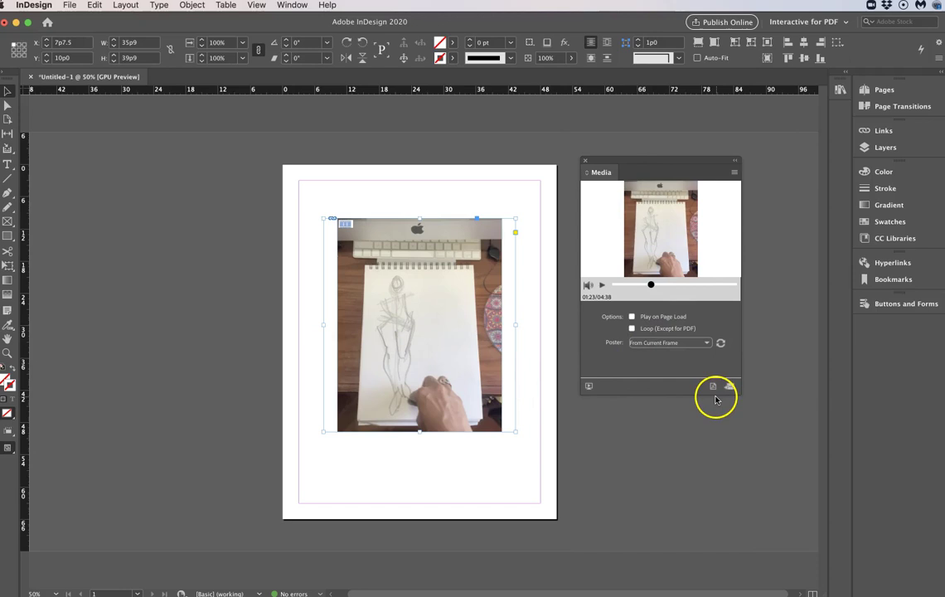
{"action": "left_click", "coordinate": [71, 6]}
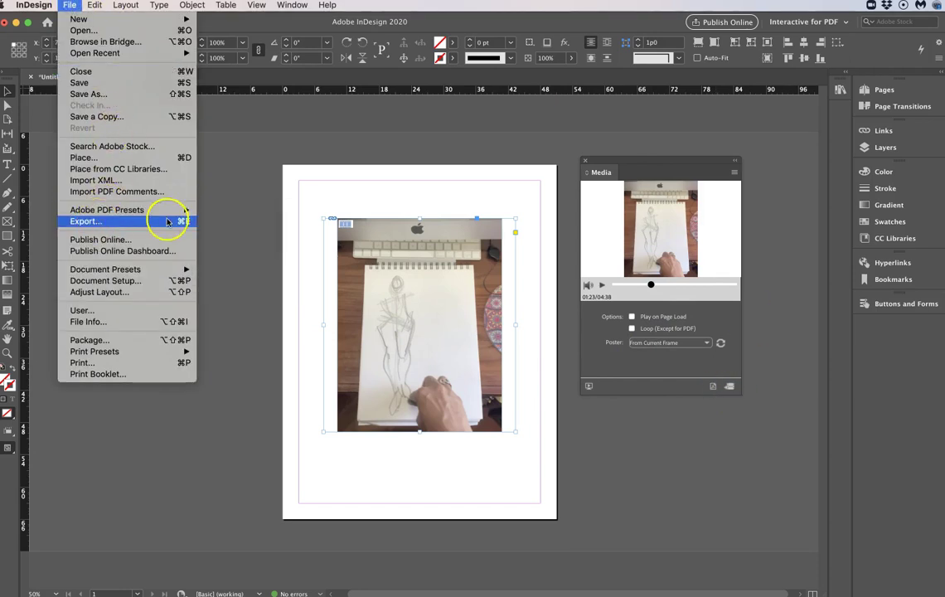
Step: Export the document as Adobe PDF (Interactive) named 'Video ID PDF Demo'
{"action": "left_click", "coordinate": [168, 221]}
{"action": "left_click_drag", "start_coordinate": [608, 142], "coordinate": [420, 157]}
{"action": "left_click", "coordinate": [402, 228]}
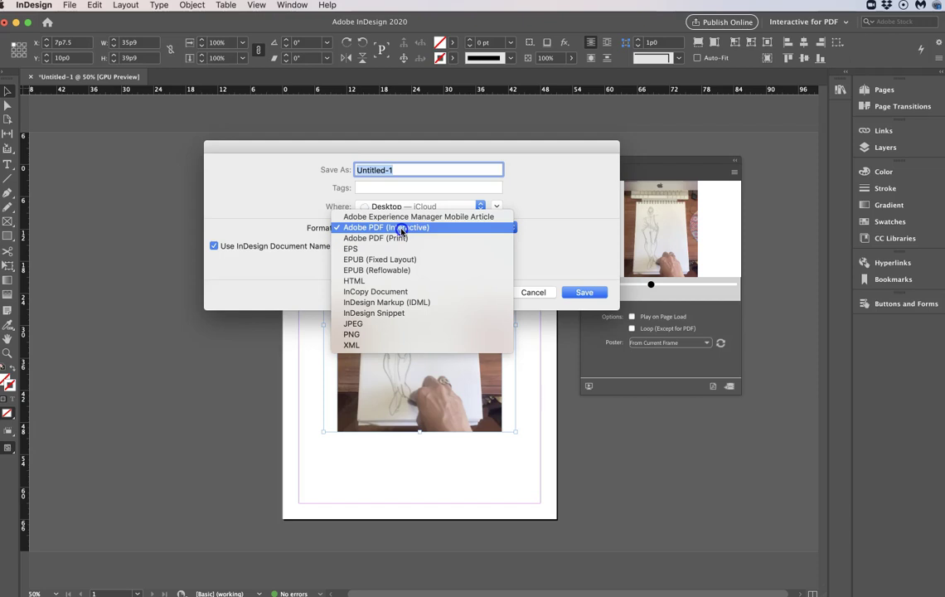
{"action": "left_click", "coordinate": [402, 228]}
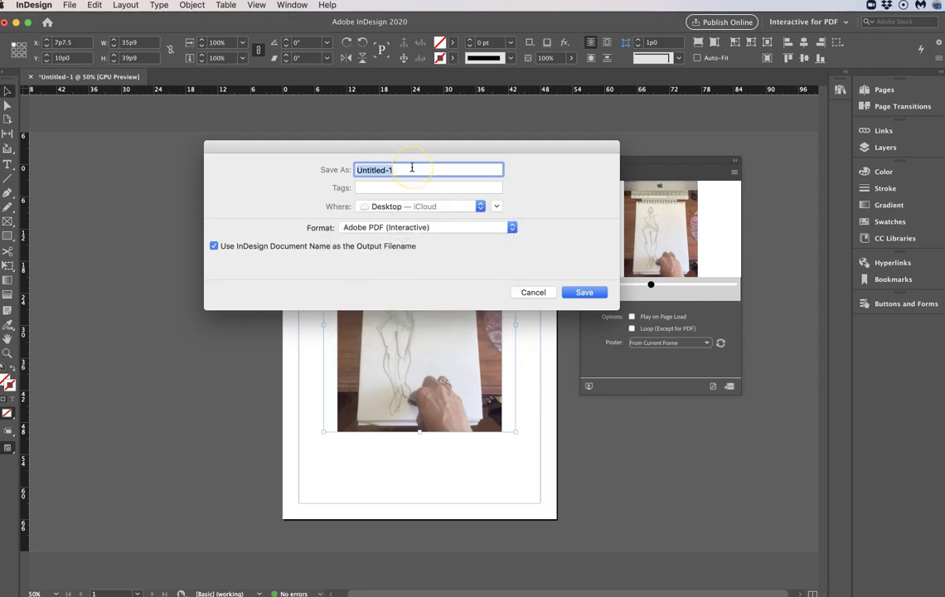
{"action": "type", "text": "Video ID PDF Demo"}
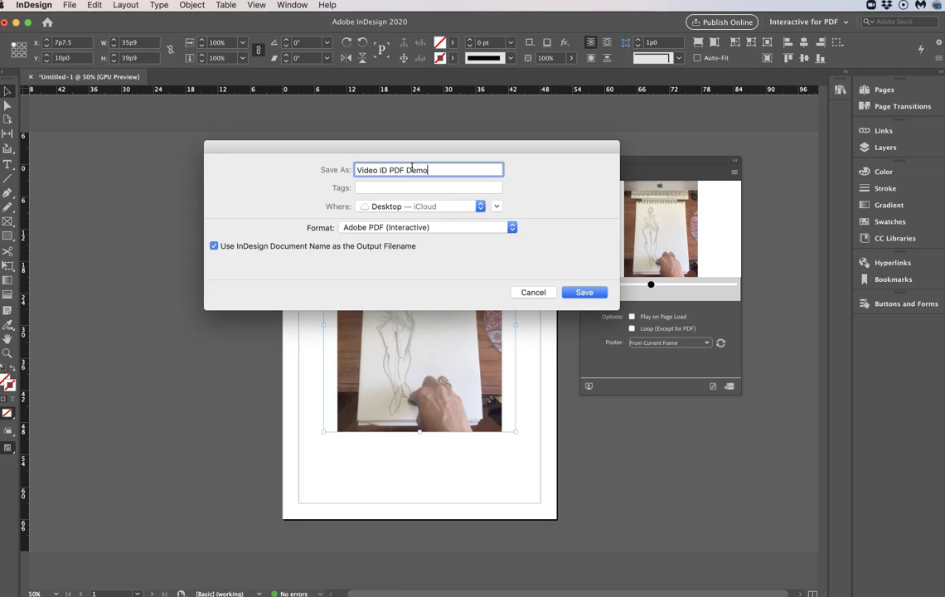
{"action": "left_click", "coordinate": [586, 291]}
Step: Keep View After Exporting checked and run the interactive PDF export
{"action": "left_click_drag", "start_coordinate": [592, 182], "coordinate": [503, 155]}
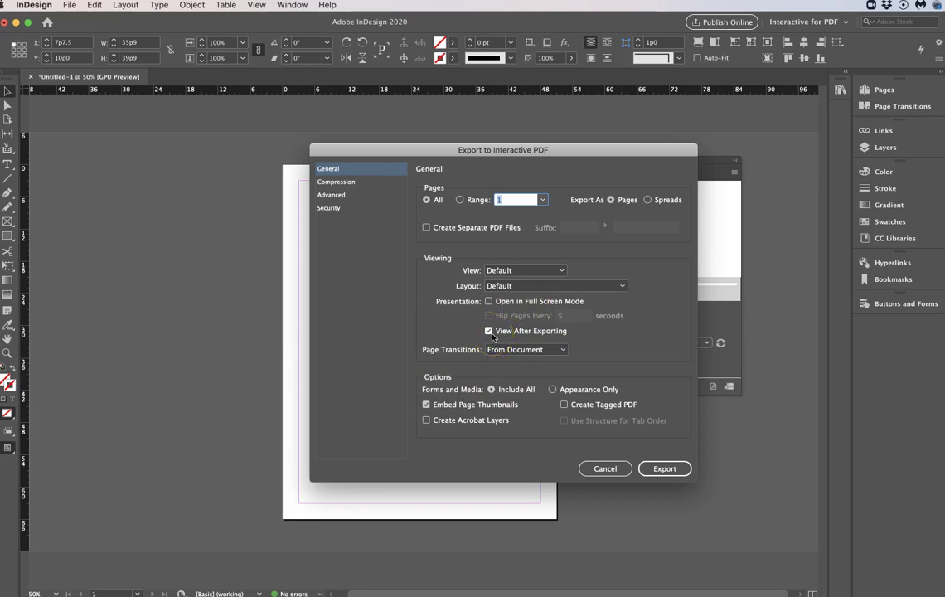
{"action": "left_click", "coordinate": [539, 331]}
{"action": "left_click", "coordinate": [662, 467]}
{"action": "left_click", "coordinate": [665, 469]}
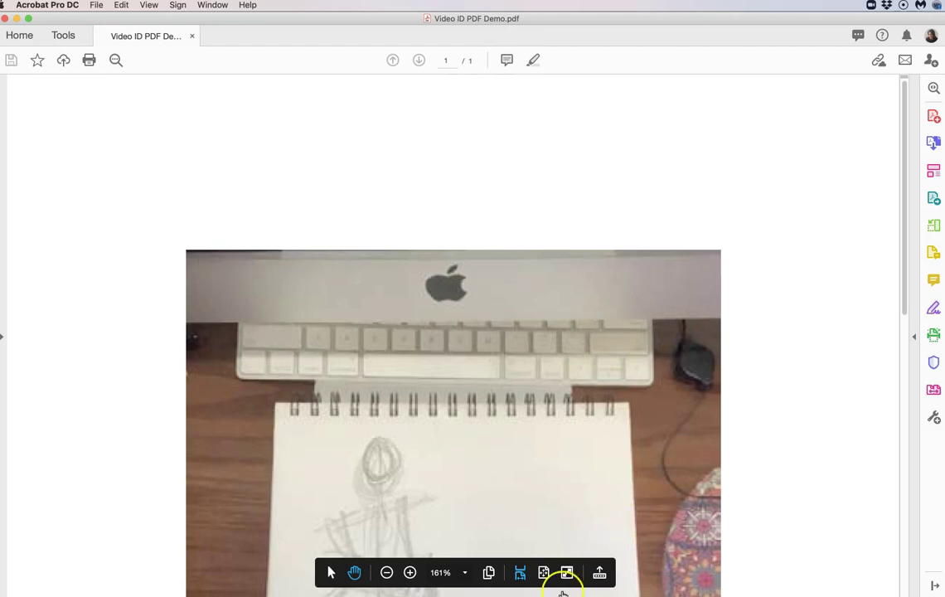
Step: Fit the whole PDF page in the window and open the Acrobat Tools centre
{"action": "left_click", "coordinate": [543, 572]}
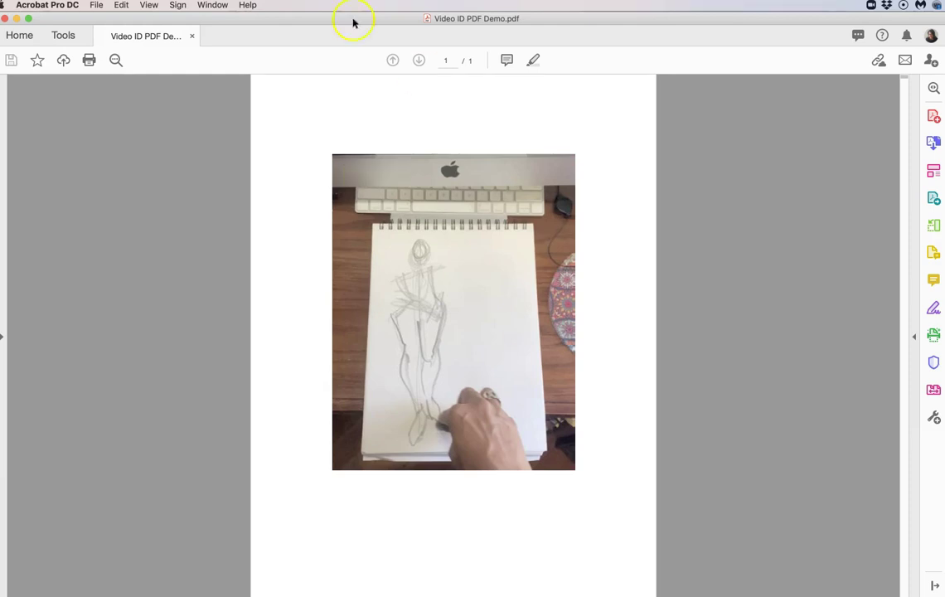
{"action": "left_click", "coordinate": [63, 36]}
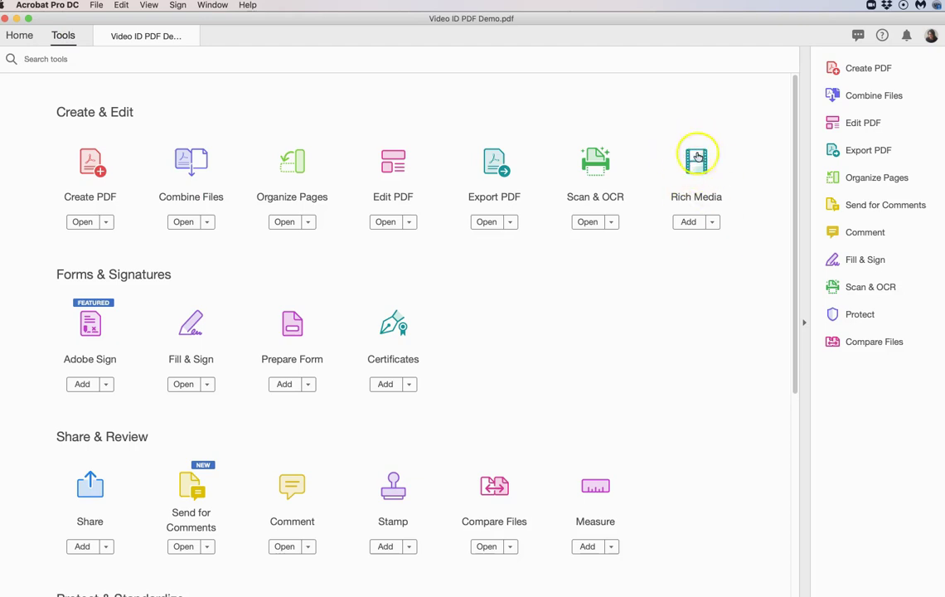
Step: Open the Rich Media tools and bring up the embedded video's Properties window
{"action": "left_click", "coordinate": [696, 162]}
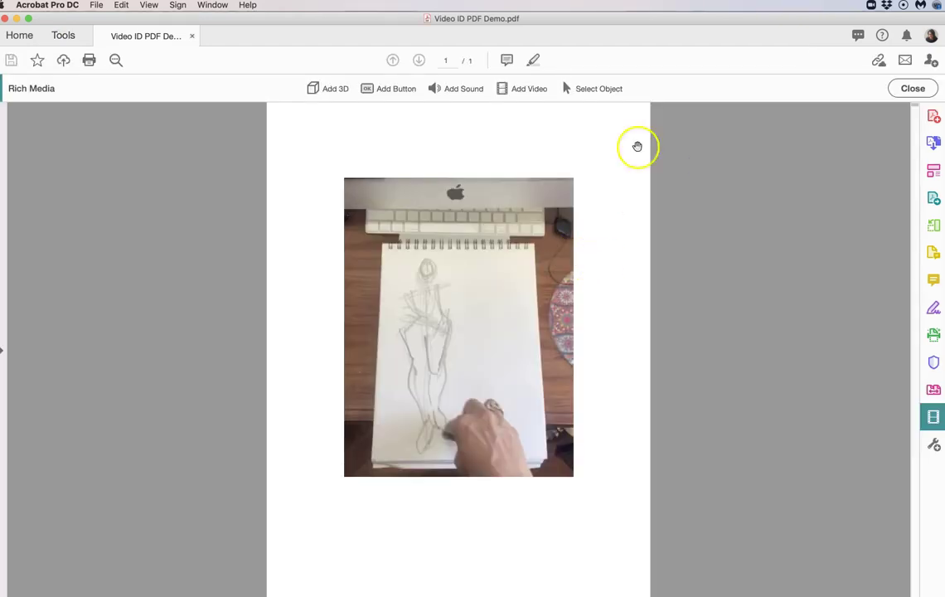
{"action": "left_click", "coordinate": [595, 88]}
{"action": "left_click", "coordinate": [481, 243]}
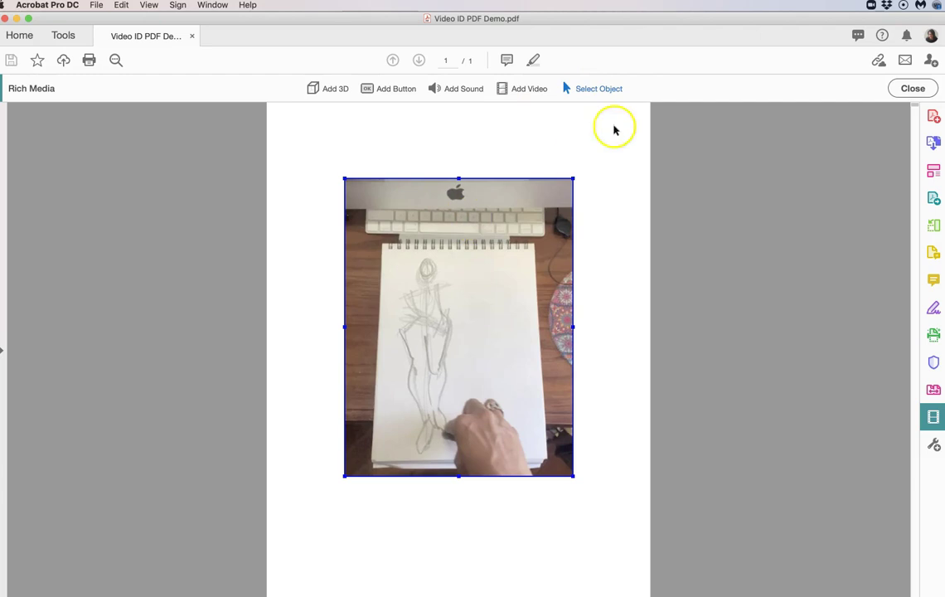
{"action": "right_click", "coordinate": [435, 241]}
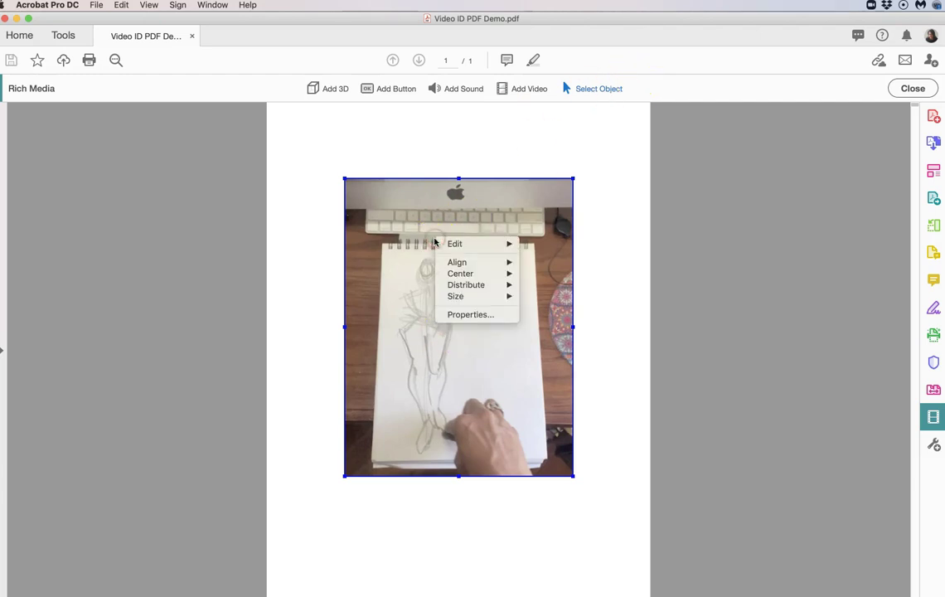
{"action": "left_click", "coordinate": [470, 319]}
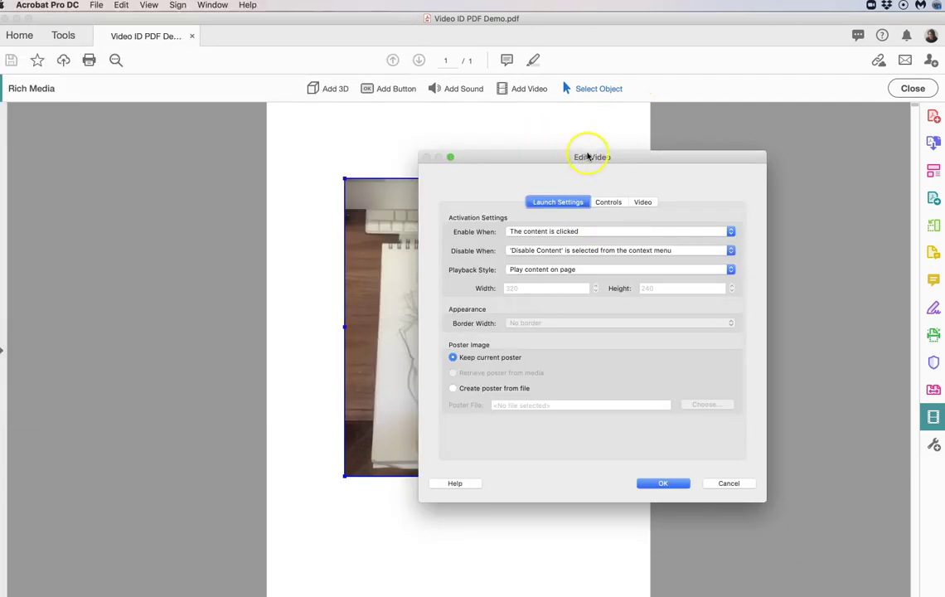
{"action": "left_click_drag", "start_coordinate": [588, 157], "coordinate": [536, 151]}
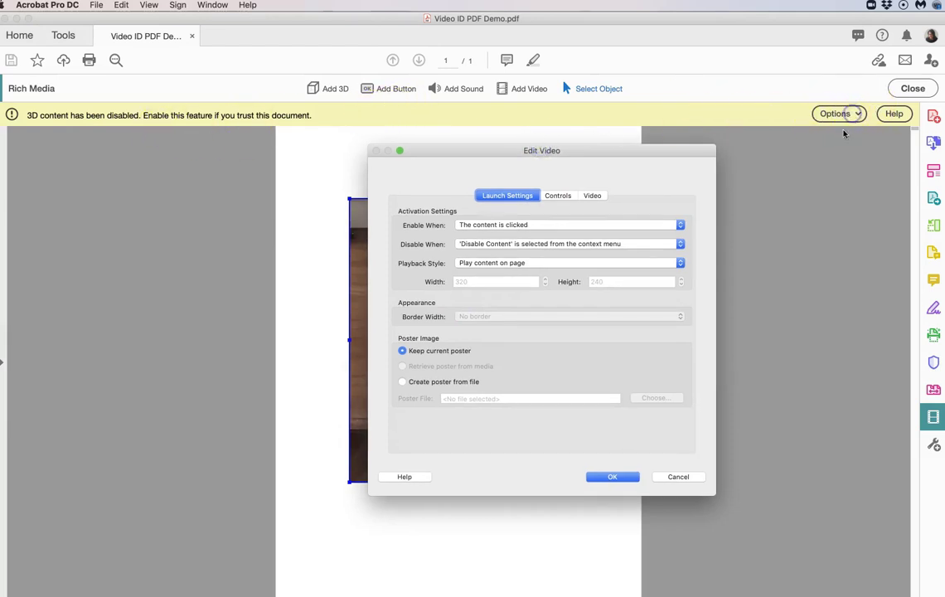
{"action": "left_click_drag", "start_coordinate": [674, 153], "coordinate": [686, 131]}
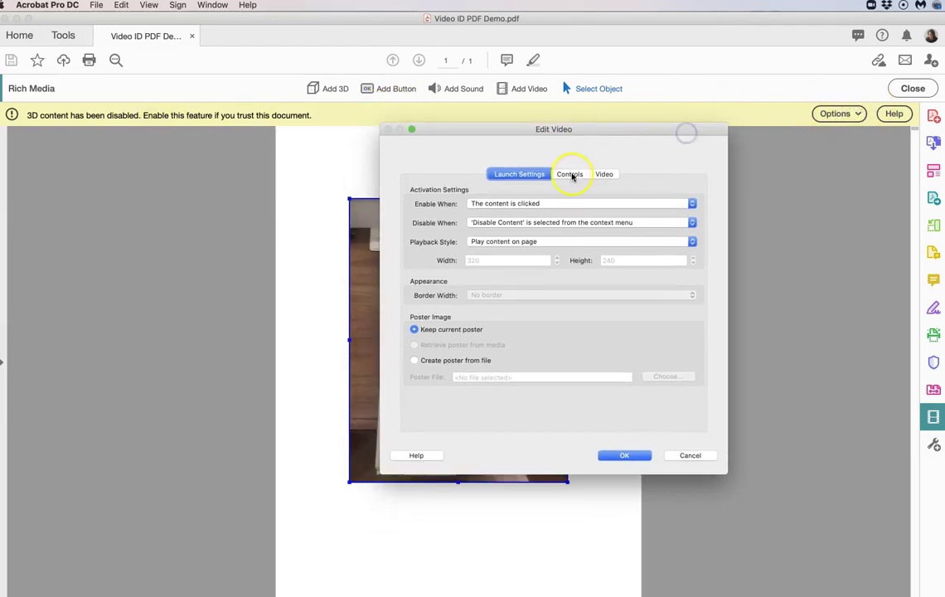
Step: Set the video's Controls skin to All Controls, then trust this document always
{"action": "left_click", "coordinate": [569, 174]}
{"action": "left_click", "coordinate": [456, 205]}
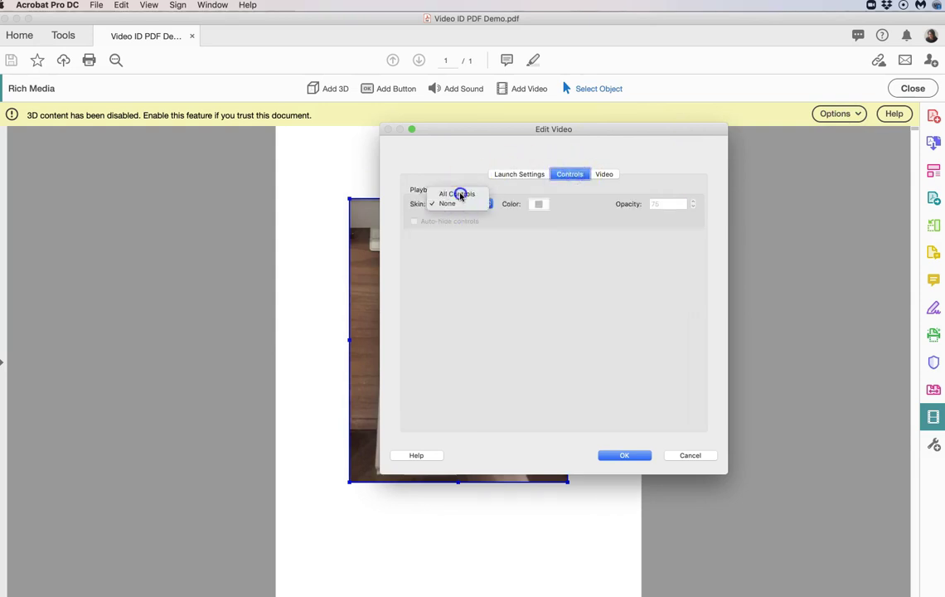
{"action": "left_click", "coordinate": [459, 191]}
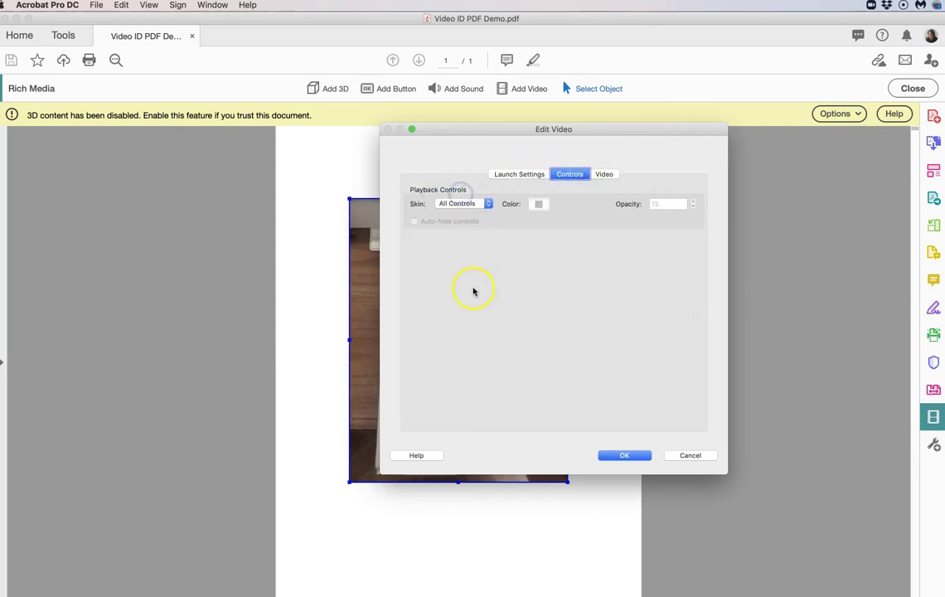
{"action": "left_click", "coordinate": [531, 176]}
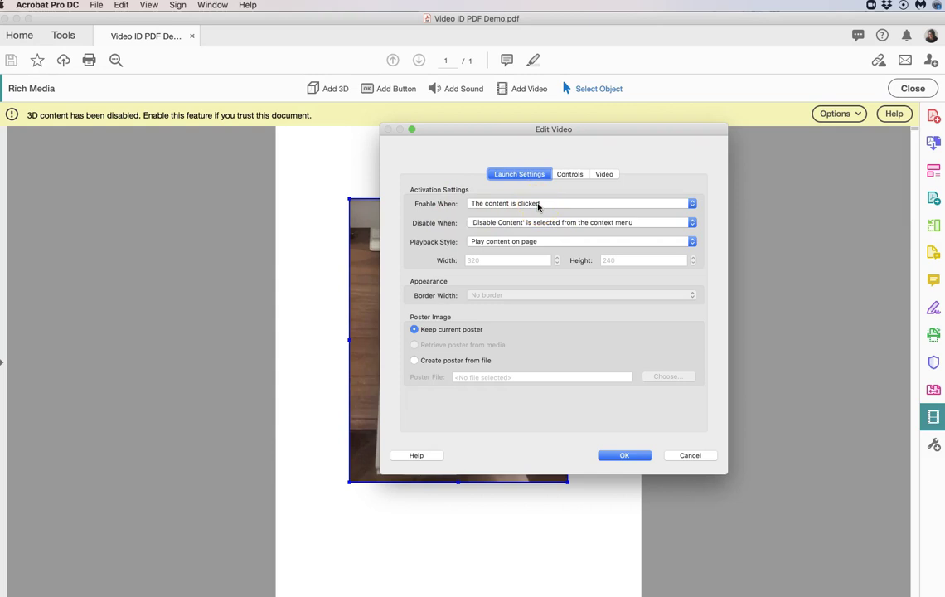
{"action": "left_click", "coordinate": [554, 224]}
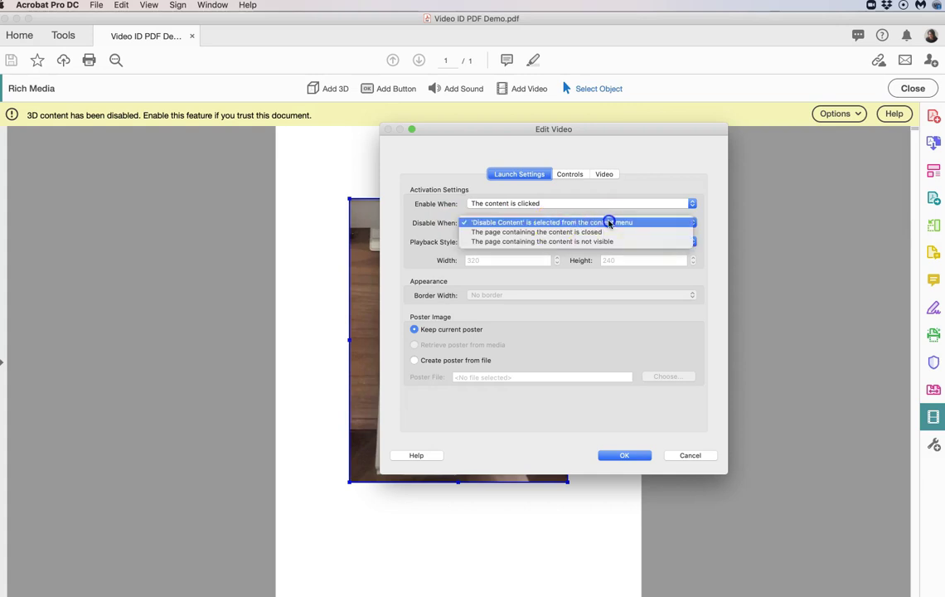
{"action": "left_click", "coordinate": [609, 222]}
{"action": "left_click", "coordinate": [570, 174]}
{"action": "left_click", "coordinate": [580, 181]}
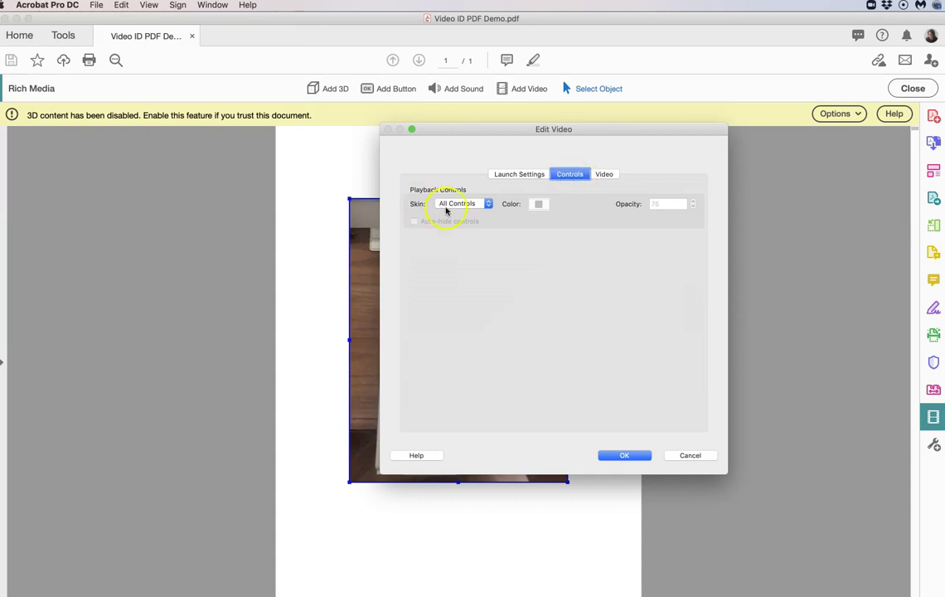
{"action": "left_click", "coordinate": [628, 455]}
{"action": "left_click", "coordinate": [840, 114]}
{"action": "left_click", "coordinate": [854, 141]}
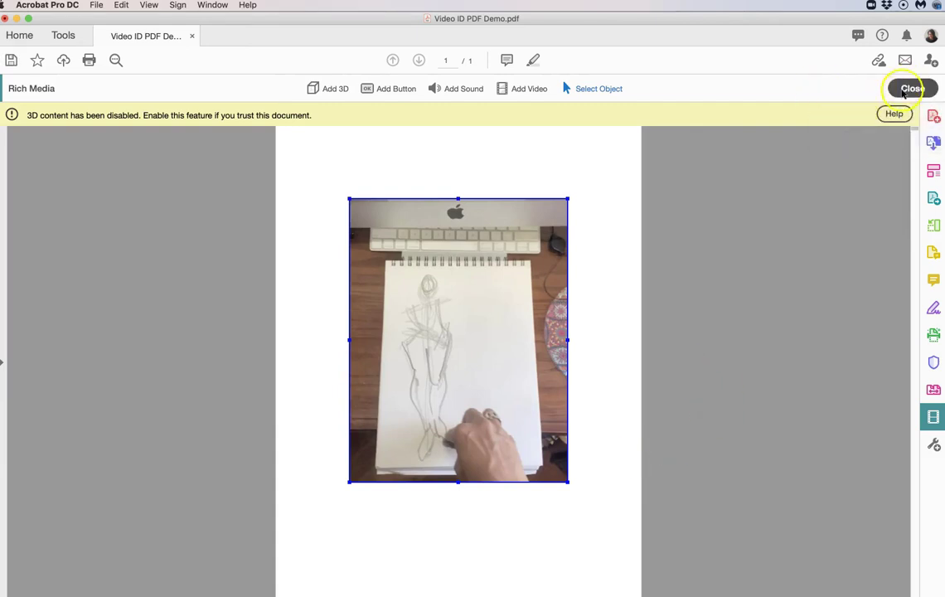
Step: Close the Rich Media toolbar, play then stop the video, and postpone the Flash notice
{"action": "left_click", "coordinate": [912, 88]}
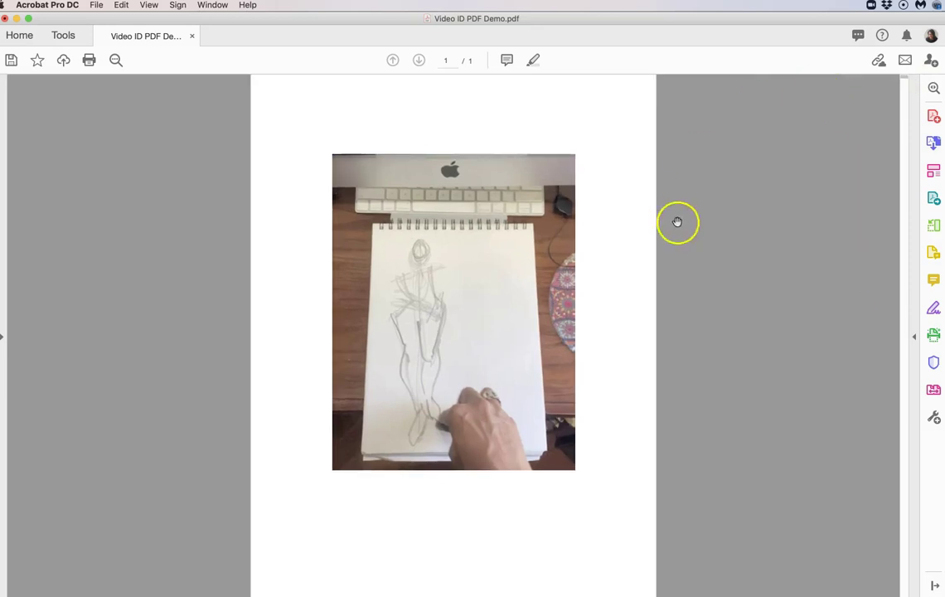
{"action": "left_click", "coordinate": [454, 308]}
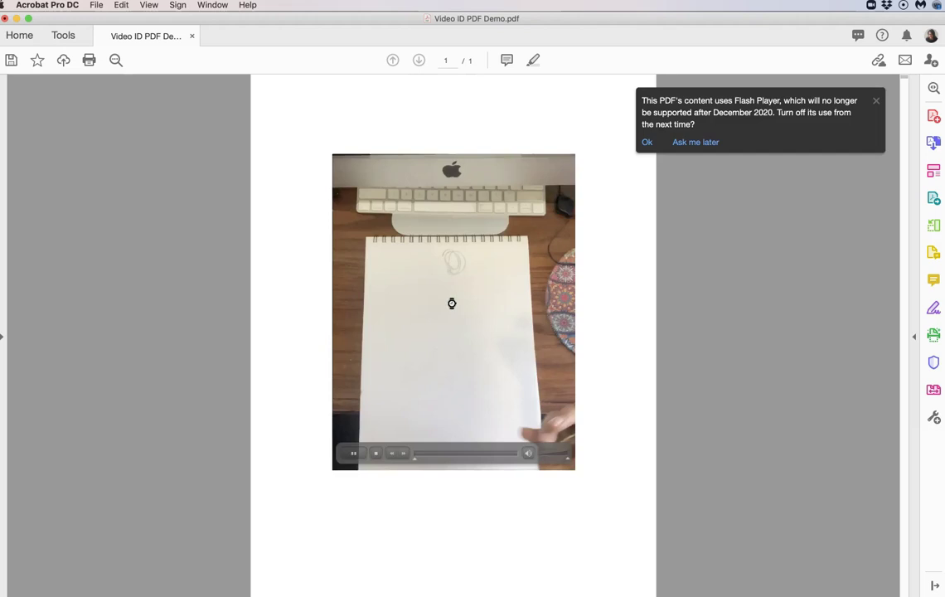
{"action": "left_click", "coordinate": [354, 454]}
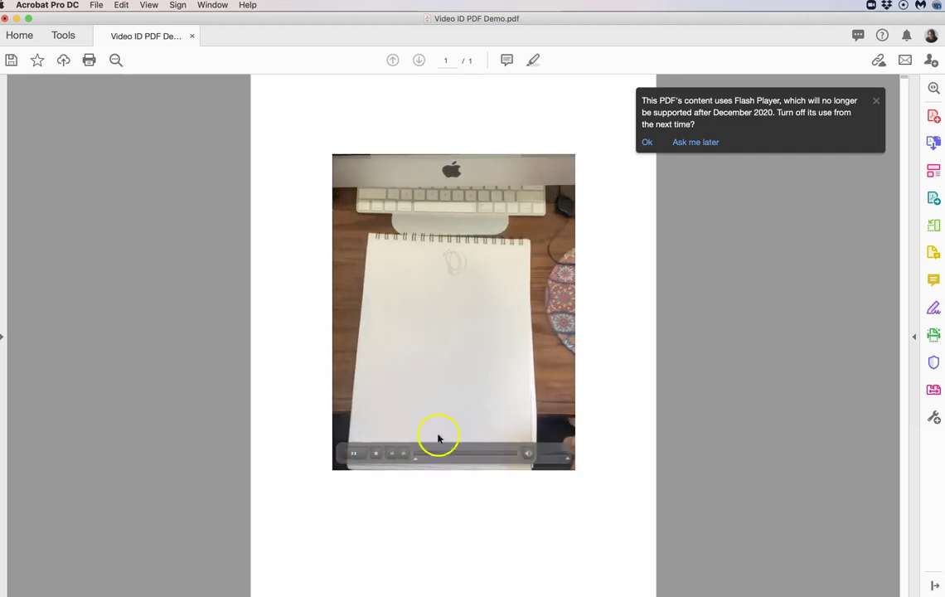
{"action": "left_click", "coordinate": [374, 454]}
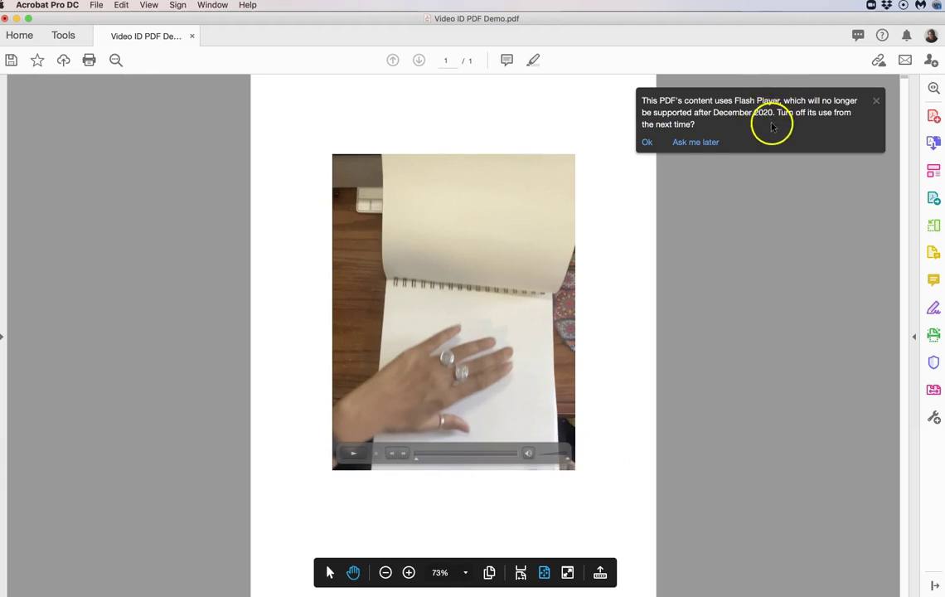
{"action": "left_click", "coordinate": [697, 142]}
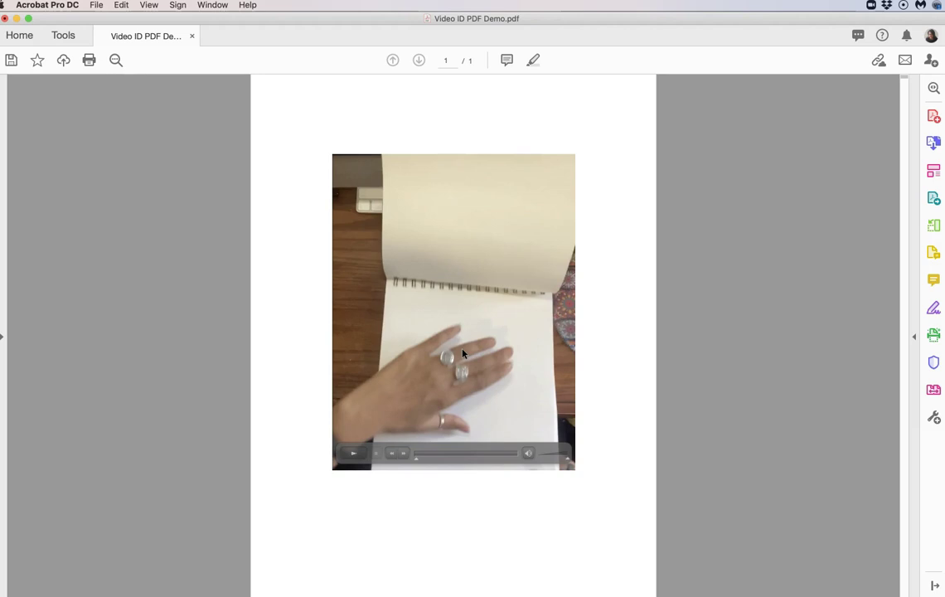
Step: Visit the Tools centre and return to the PDF document view
{"action": "left_click", "coordinate": [63, 34]}
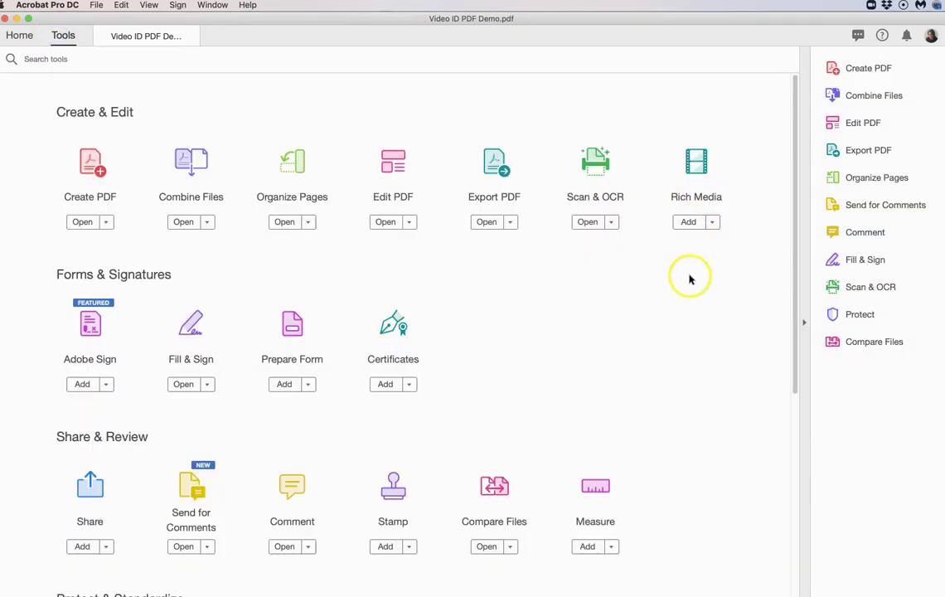
{"action": "left_click", "coordinate": [131, 36]}
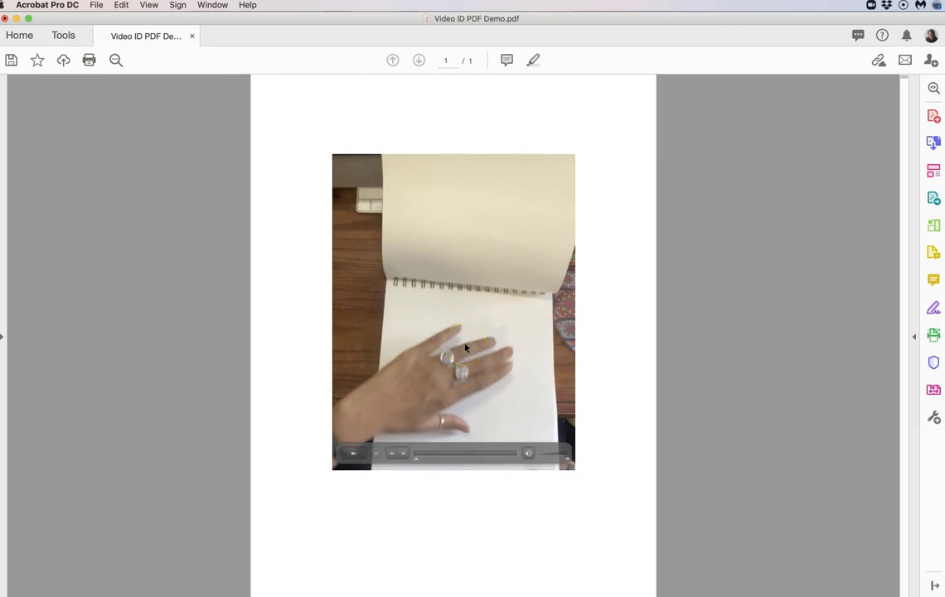
{"action": "mouse_move", "coordinate": [418, 591]}
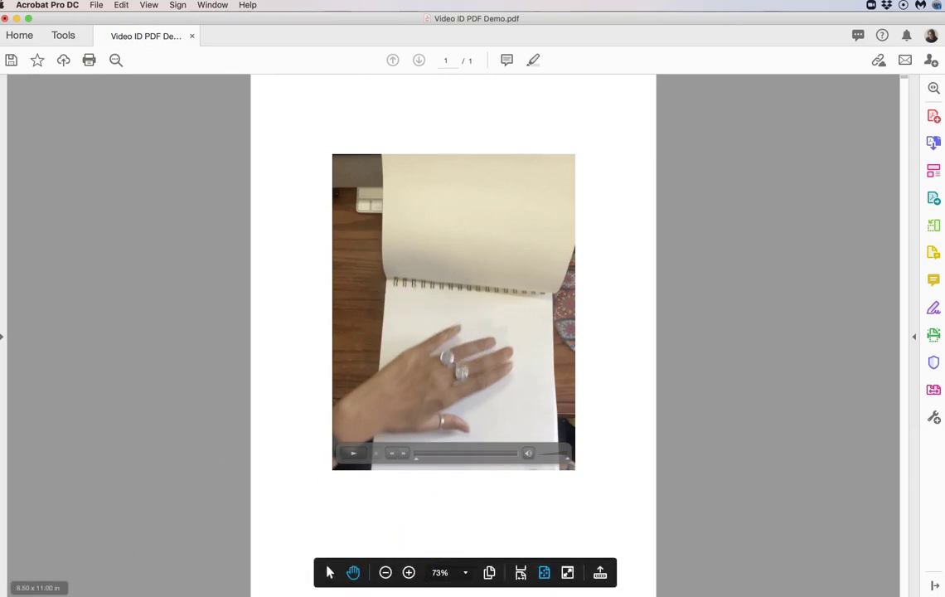